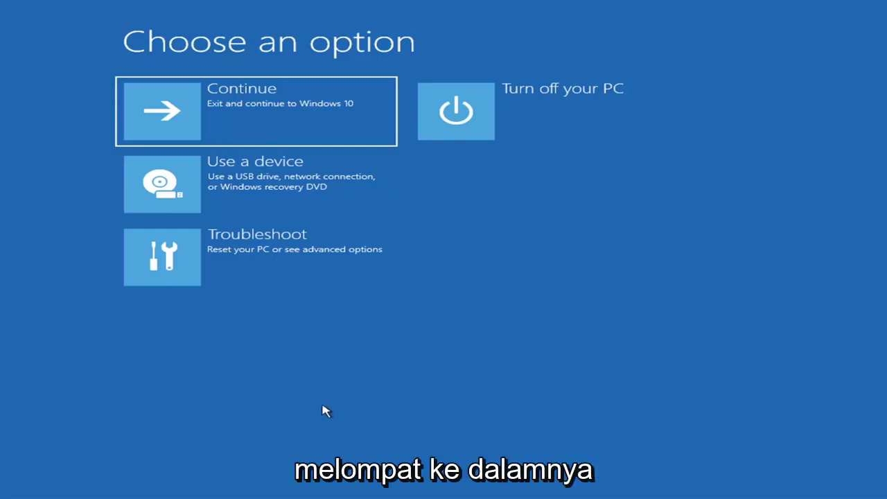
From the recovery start screen, go through Troubleshoot to the Advanced options menu.
key("Return")
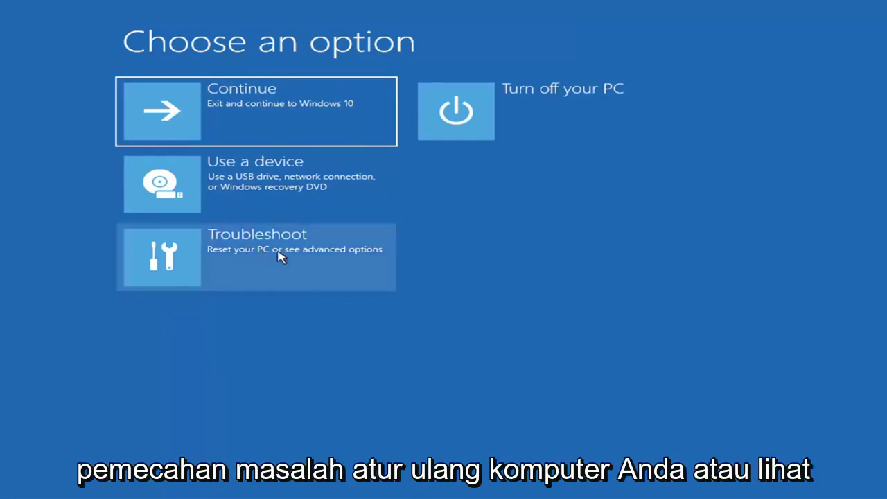
left_click(339, 259)
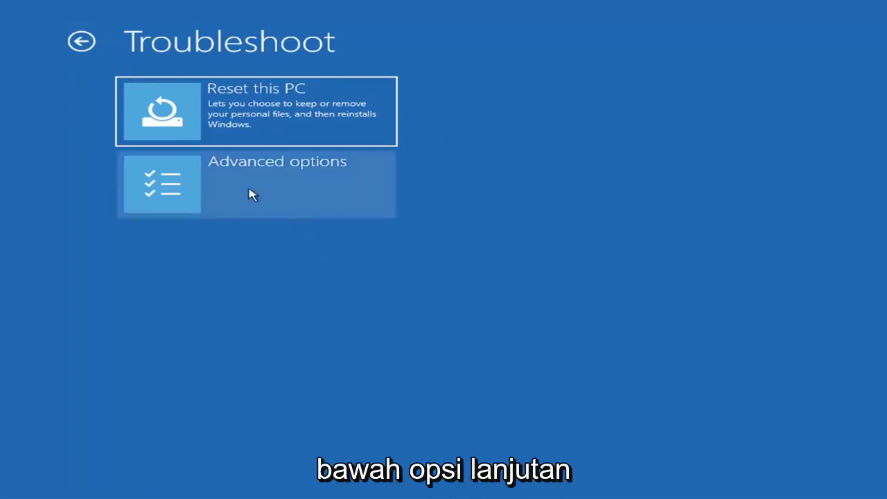
left_click(277, 189)
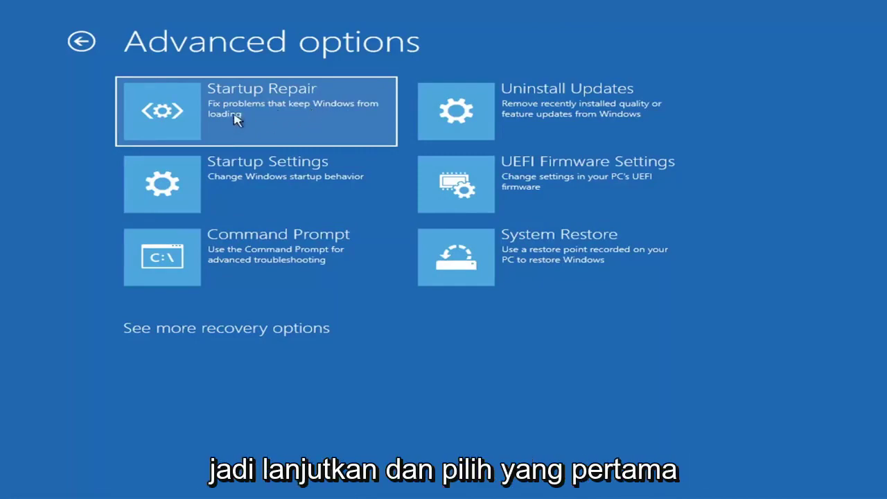
Run Startup Repair and let it finish diagnosing, ending with the couldn't-repair report.
left_click(240, 119)
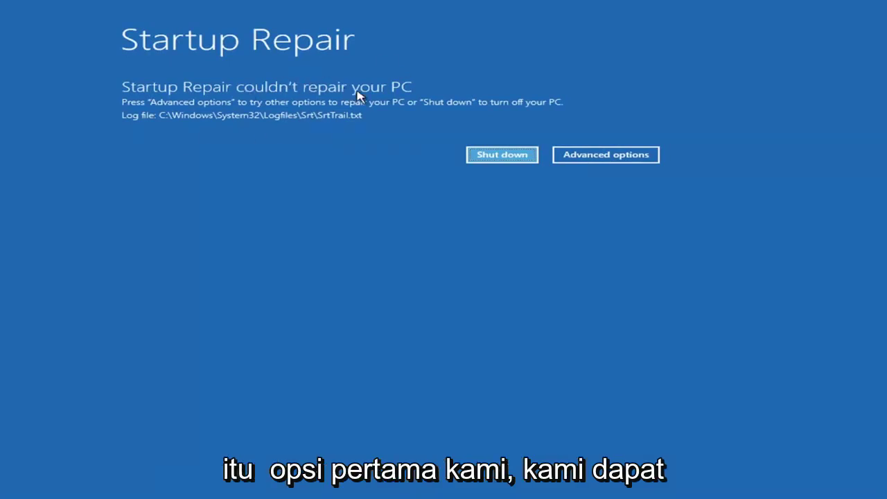
Leave the failed repair and navigate Troubleshoot > Advanced options > Startup Settings.
left_click(619, 159)
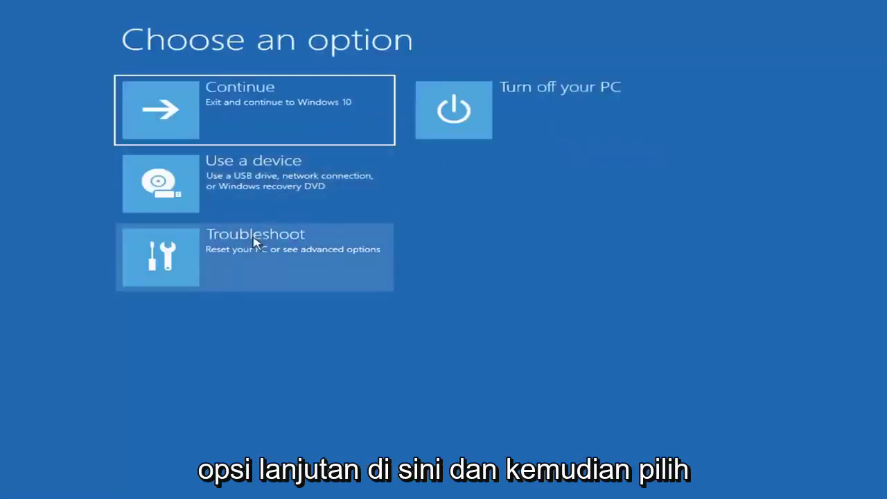
left_click(222, 265)
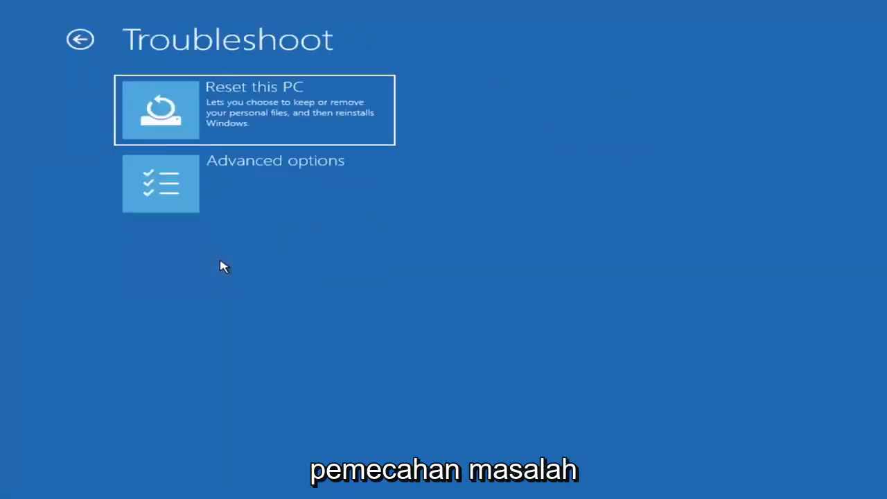
left_click(232, 194)
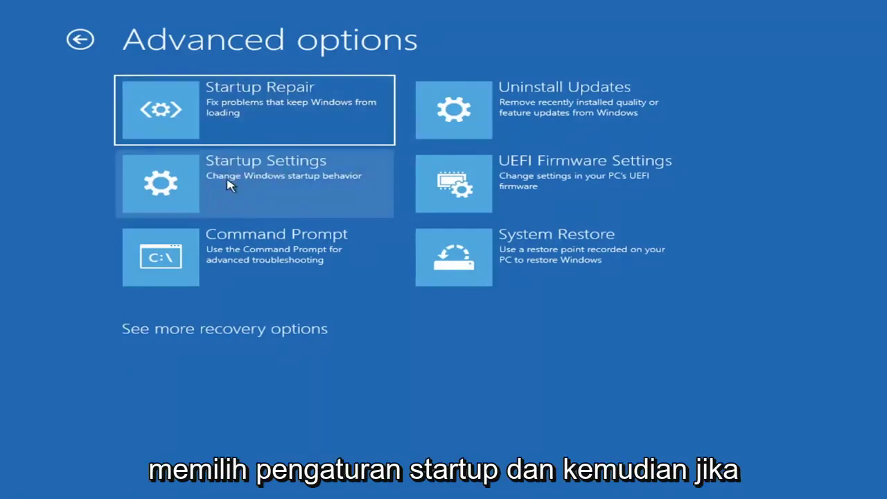
left_click(229, 184)
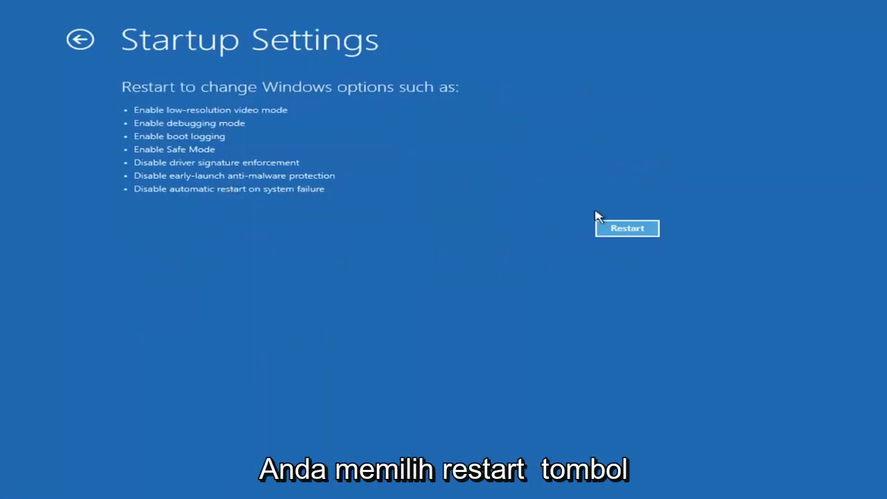
left_click(621, 236)
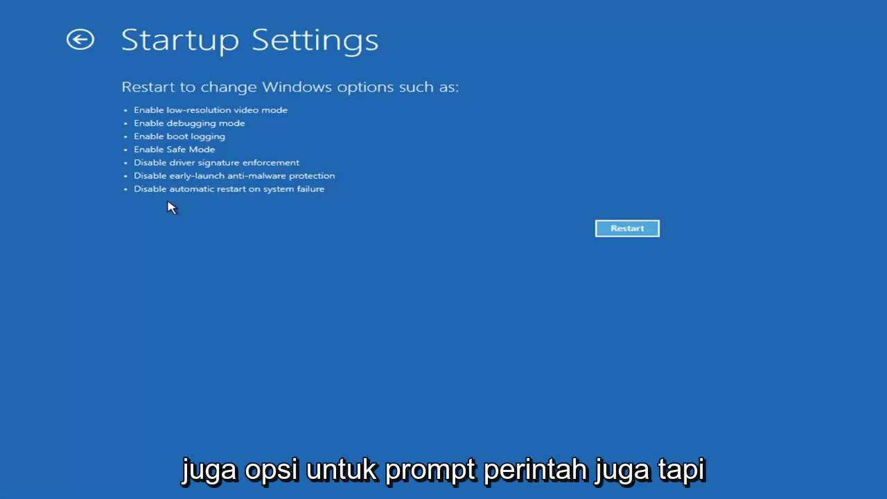
View the Uninstall Updates quality and feature update choices, then return to Advanced options.
left_click(76, 40)
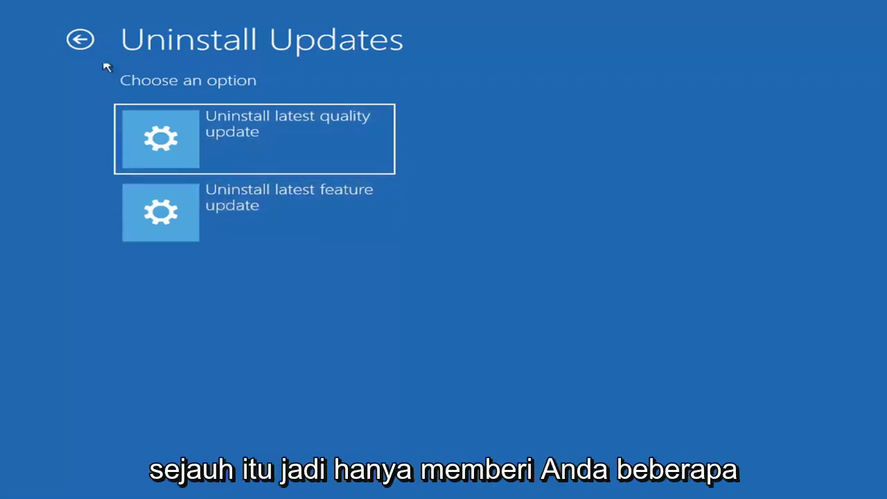
left_click(81, 40)
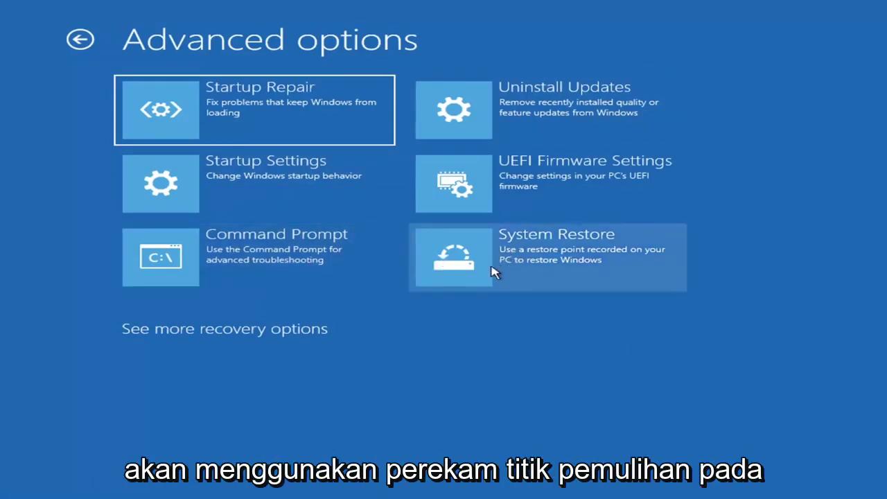
Start System Restore, select the 7/9/2021 'Before Updates' restore point for drive C, and finish.
left_click(576, 270)
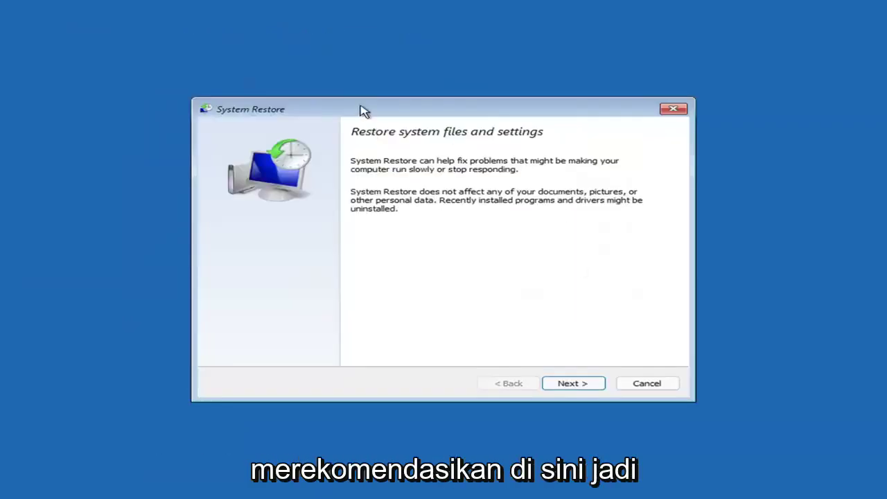
left_click(564, 383)
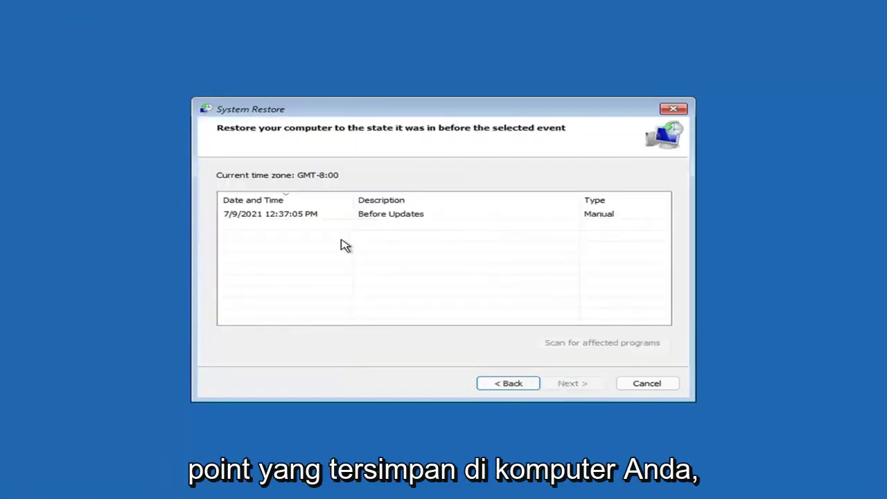
left_click(274, 216)
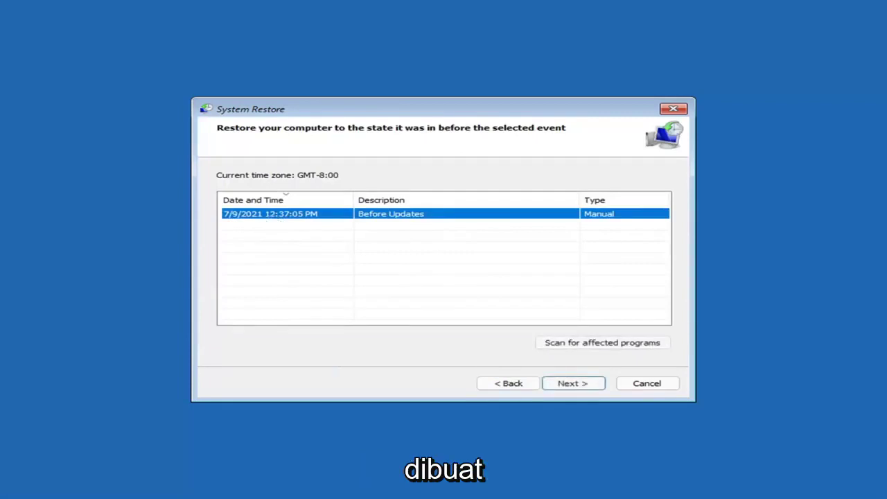
left_click(582, 387)
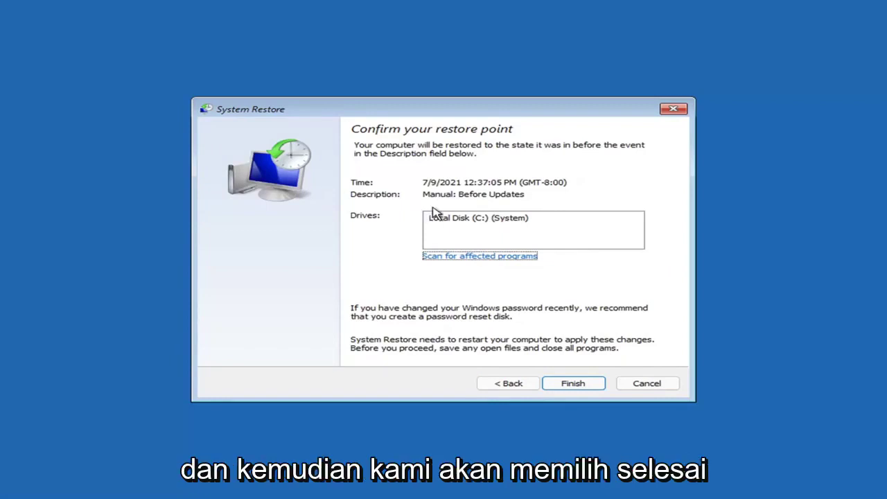
left_click(573, 385)
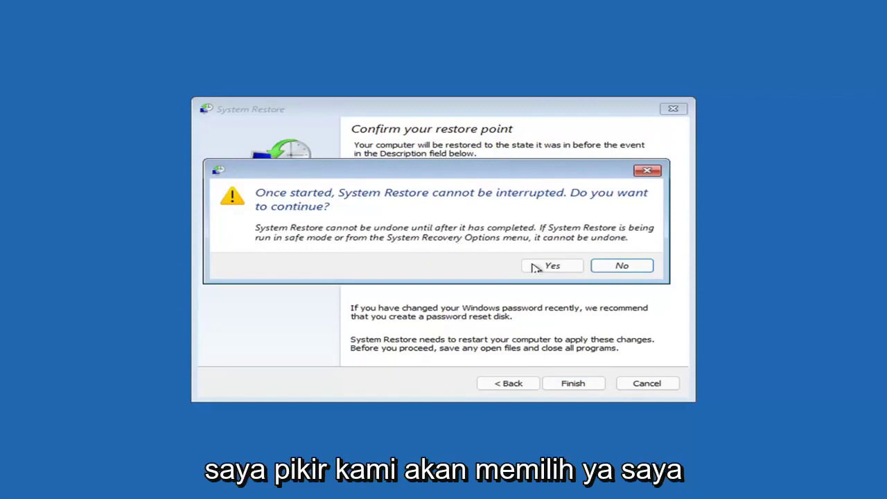
Confirm the restore to 'Before Updates' and let System Restore run to completion.
left_click(552, 270)
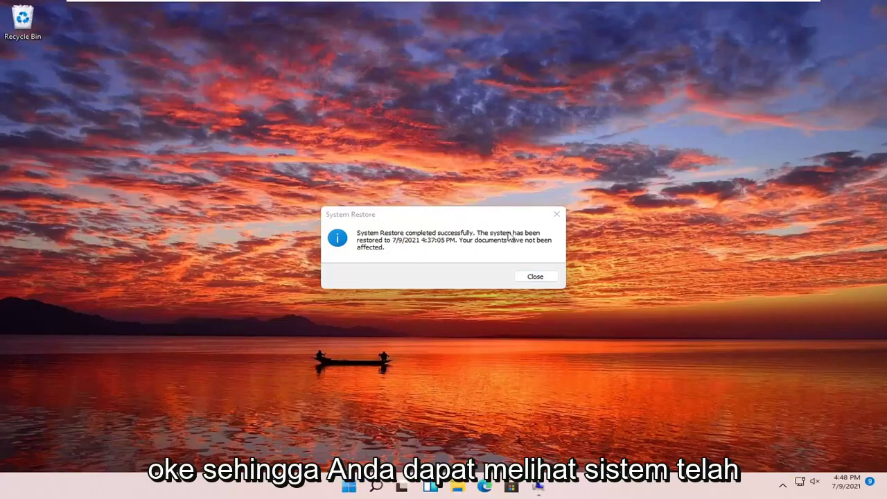
Close the System Restore completed-successfully message.
left_click(556, 215)
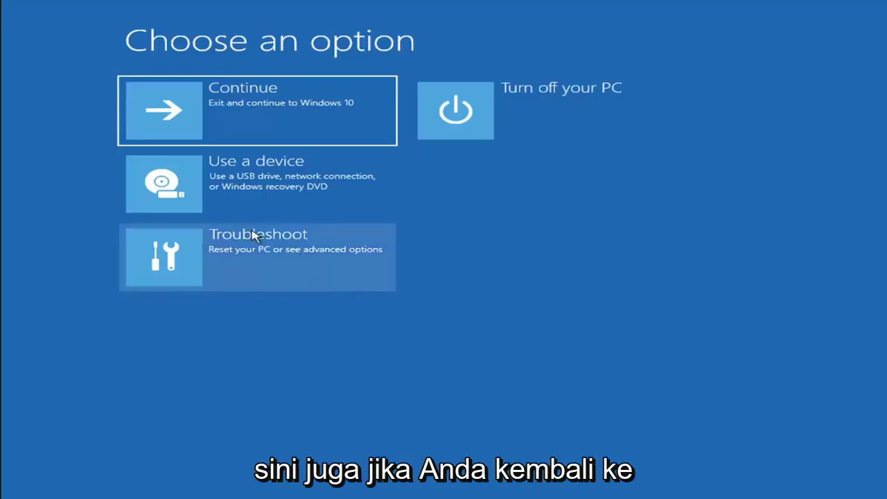
left_click(259, 264)
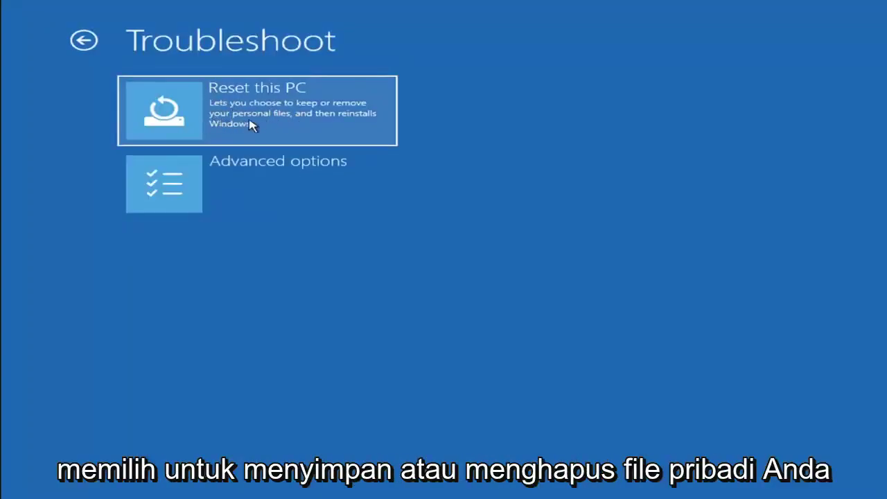
left_click(291, 123)
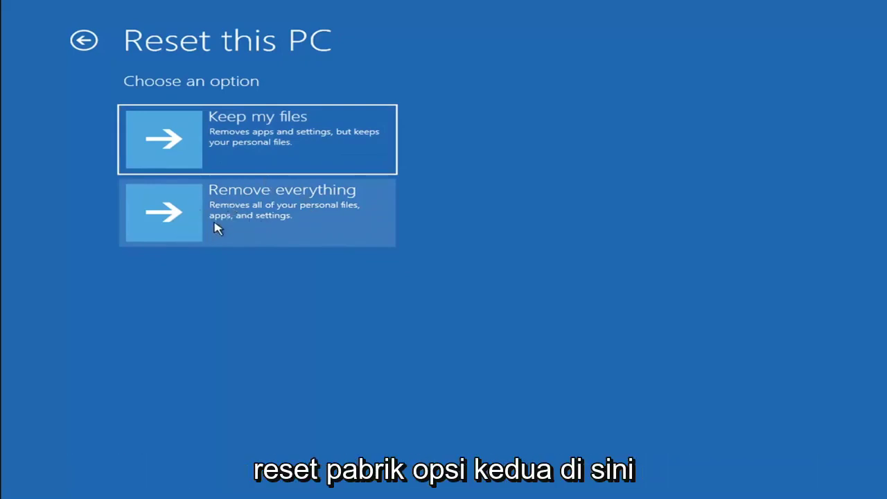
left_click(248, 125)
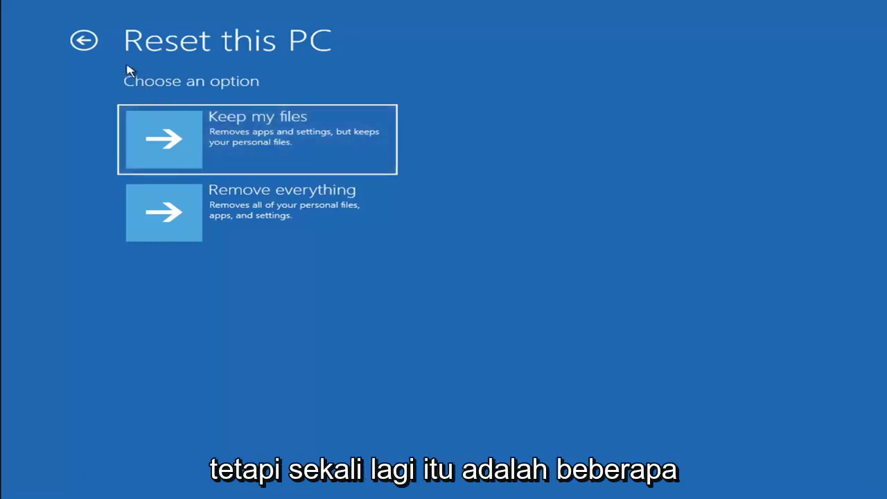
Return to Choose an option and launch Command Prompt via Troubleshoot > Advanced options.
left_click(91, 42)
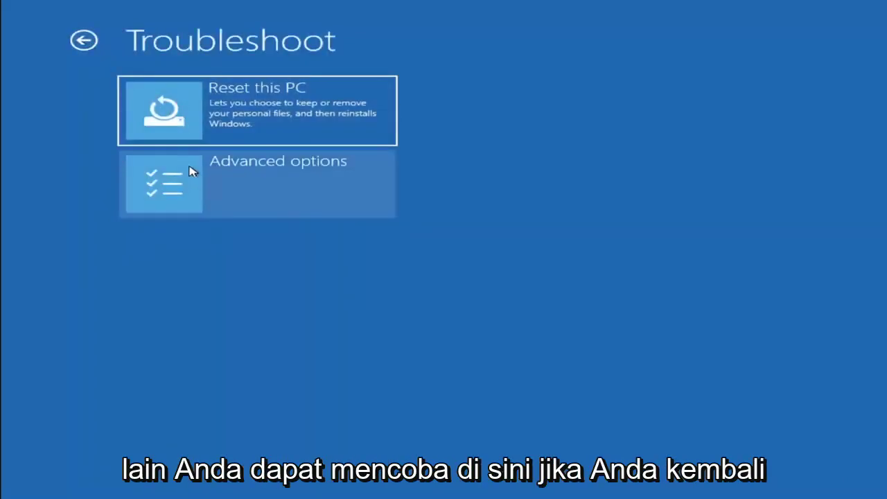
left_click(90, 42)
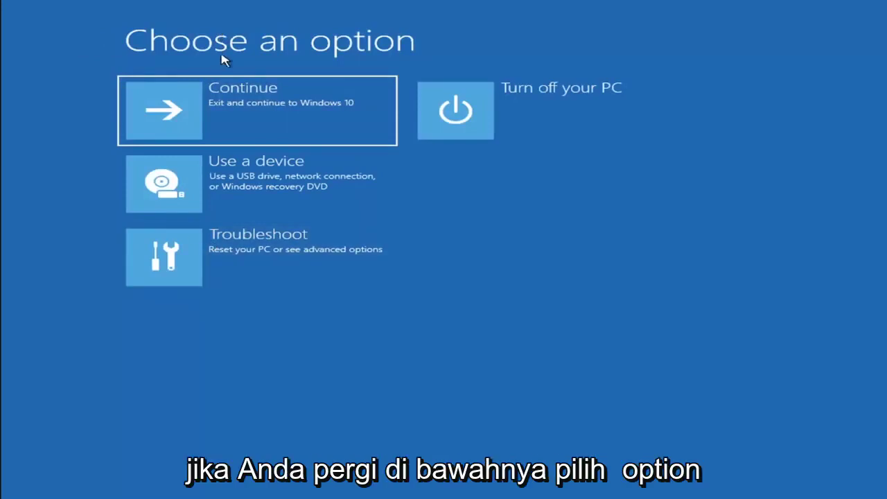
left_click(269, 262)
left_click(194, 192)
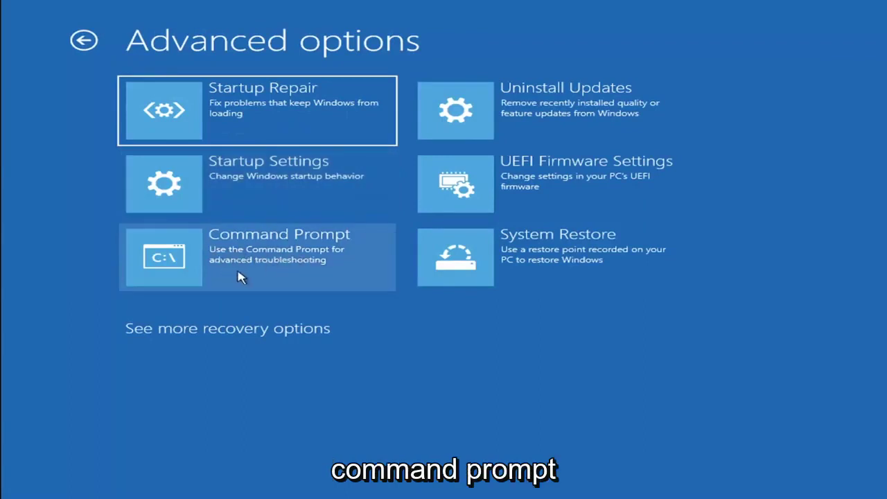
left_click(239, 275)
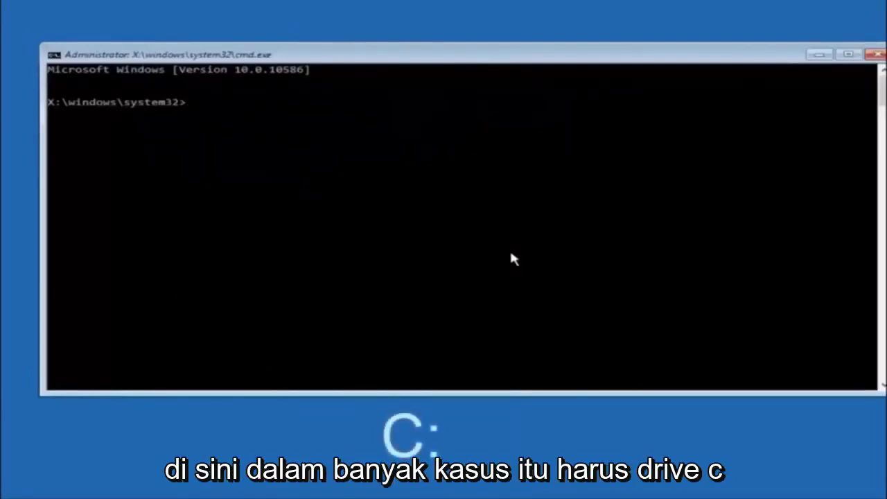
Switch to drive C, list its folders with dir, and cd into \windows\system32\config.
type("c:")
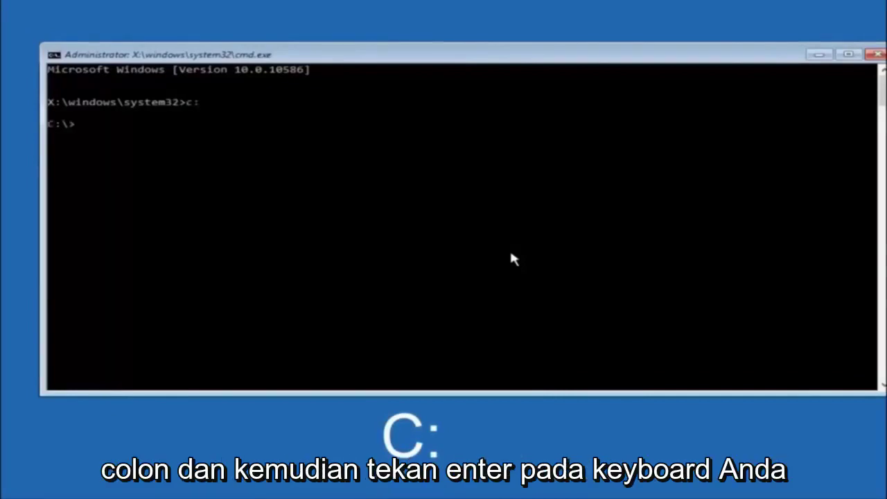
key("Return")
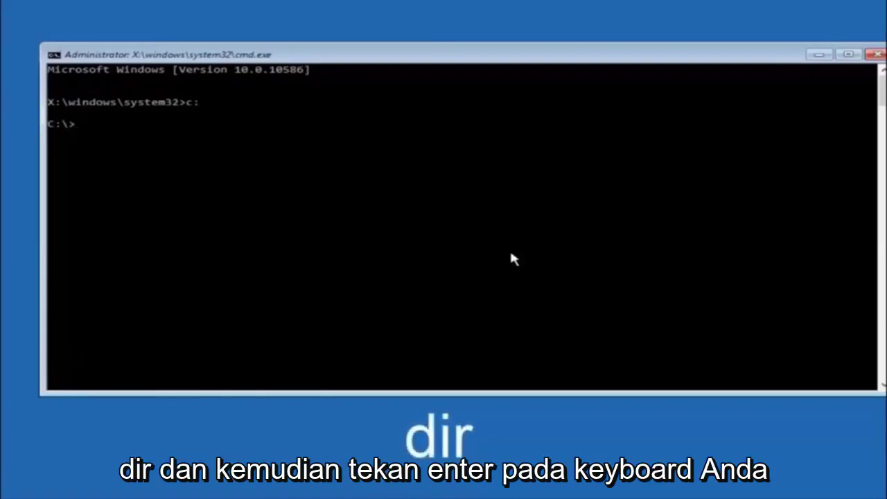
type("dir")
key("Return")
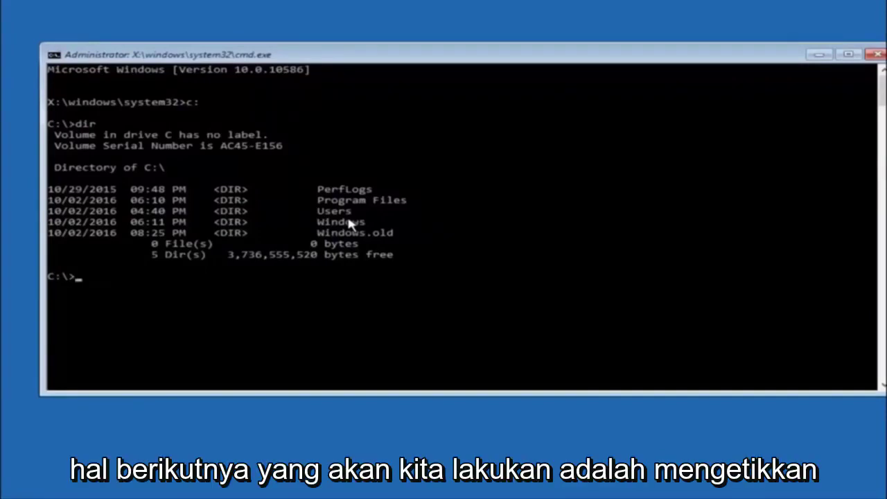
type("cd")
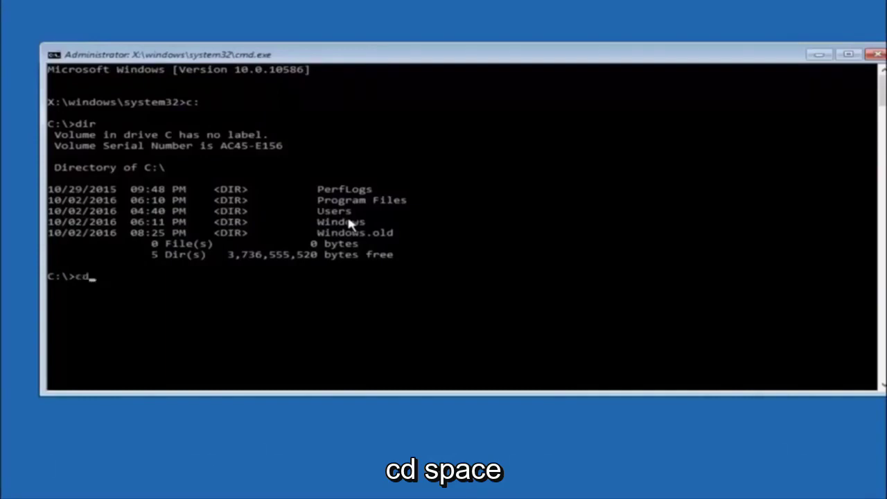
type(" \\windows\\system32\\config")
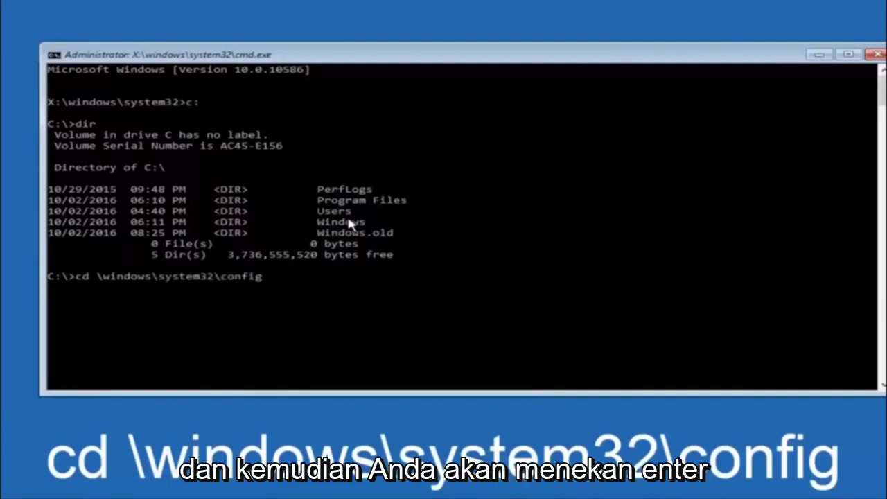
key("Return")
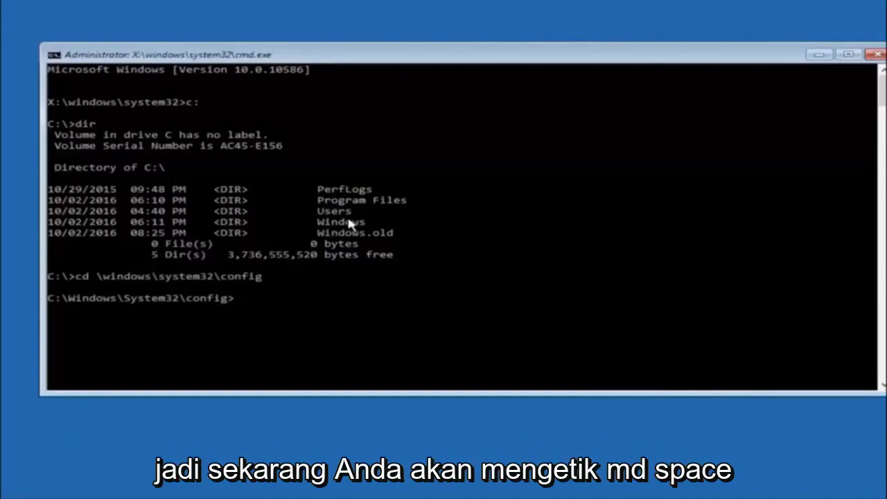
Create a 'backup' folder with md and copy all registry files into it using copy *.* backup.
type("md ba")
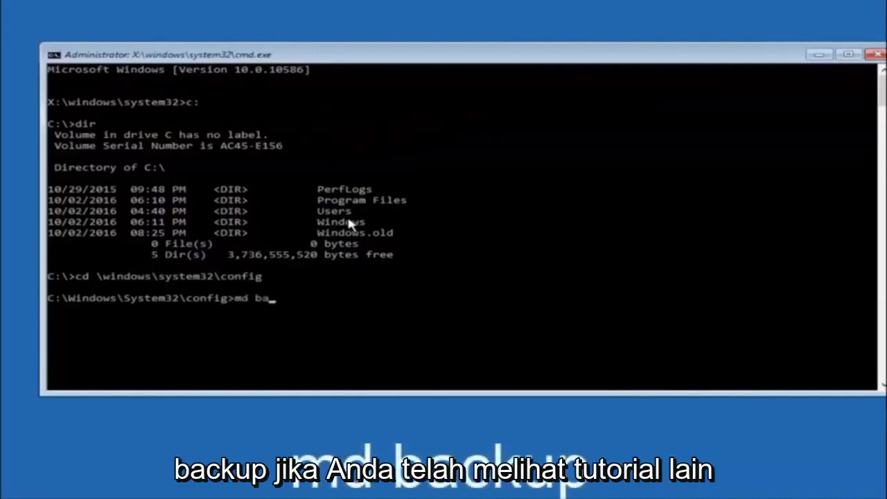
type("ckup")
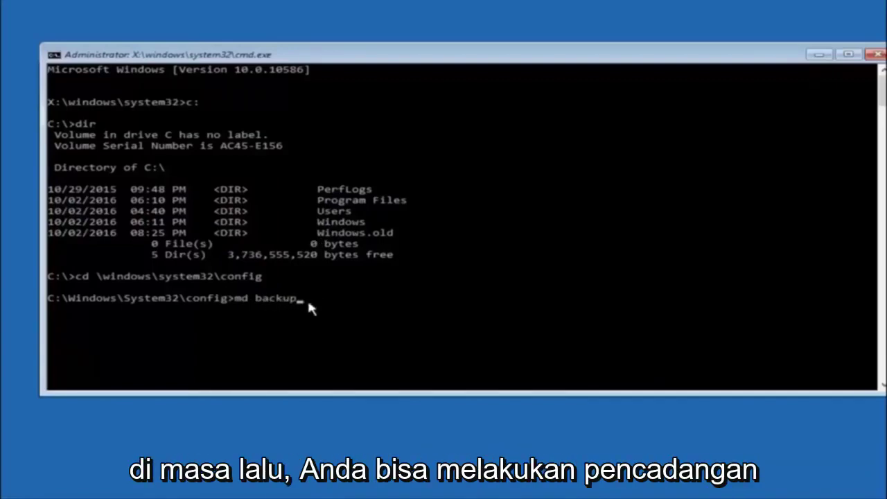
type("1")
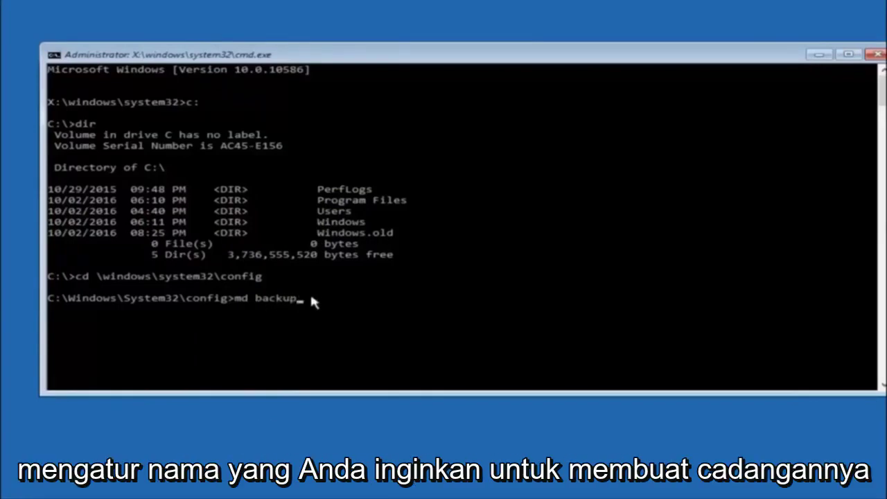
key("Return")
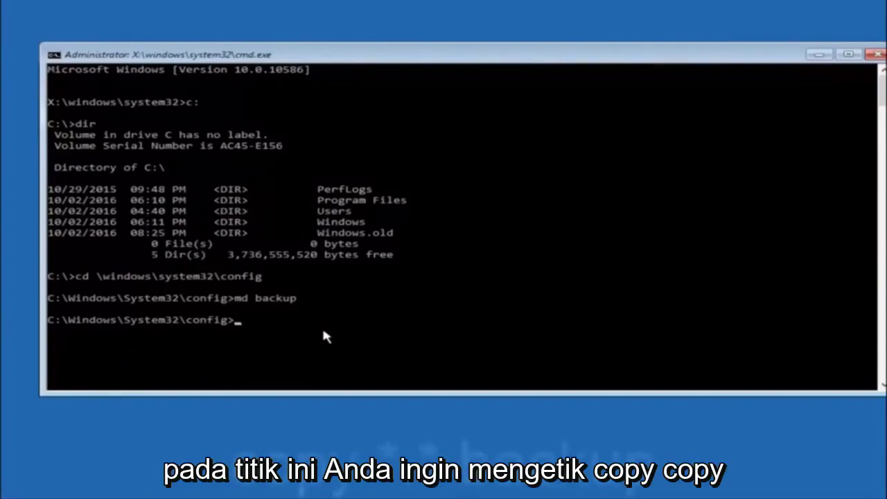
type("copy")
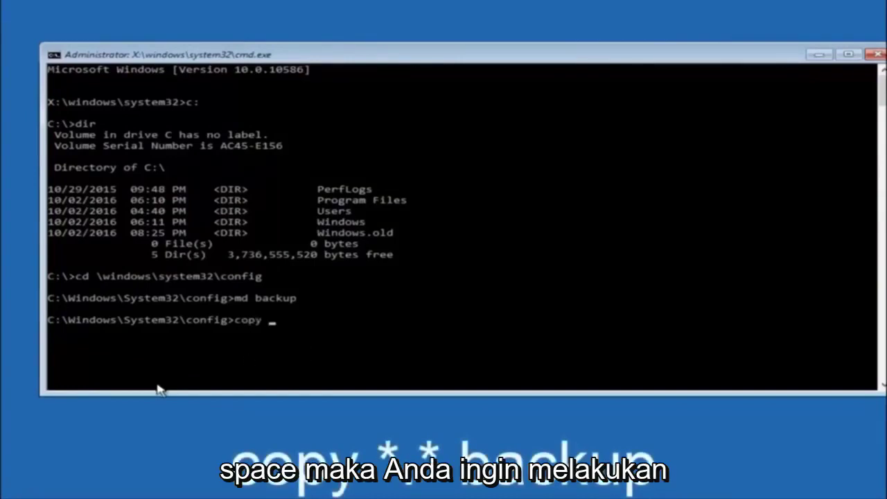
type(" *")
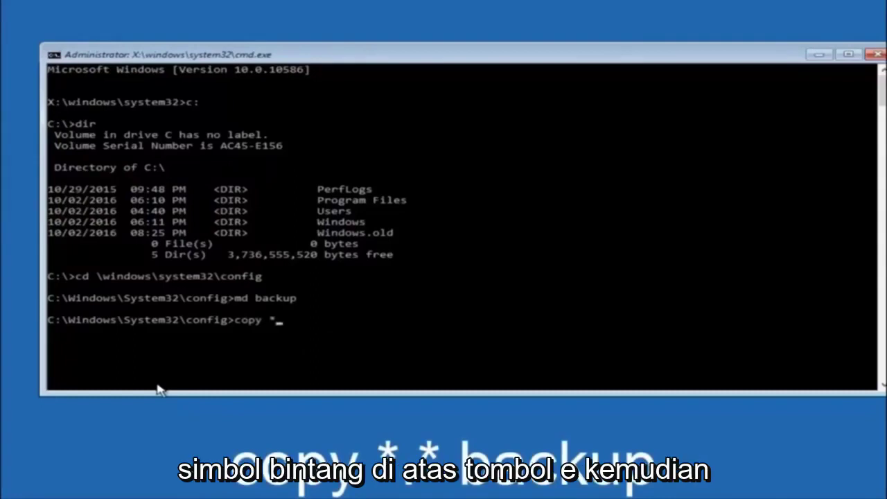
type(".")
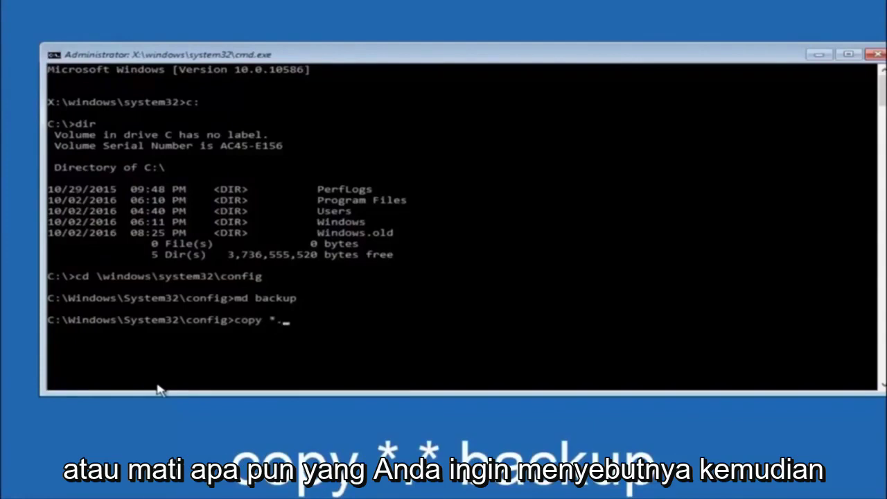
type("* ")
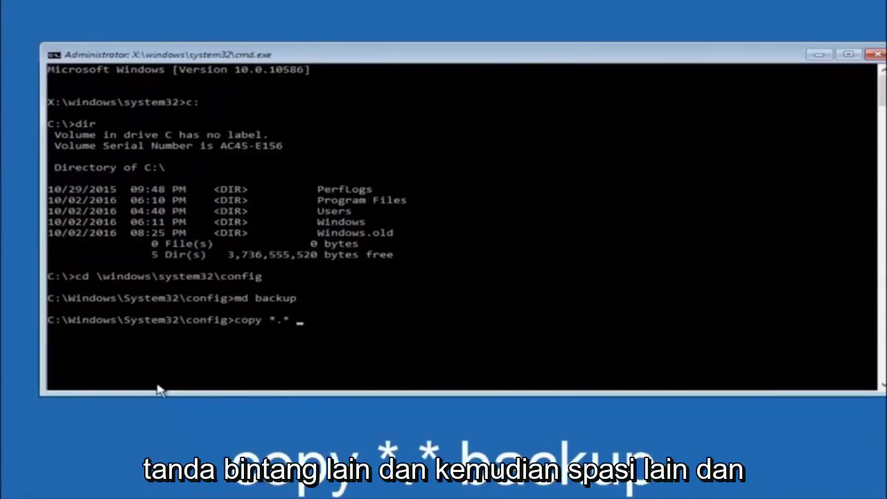
type("back")
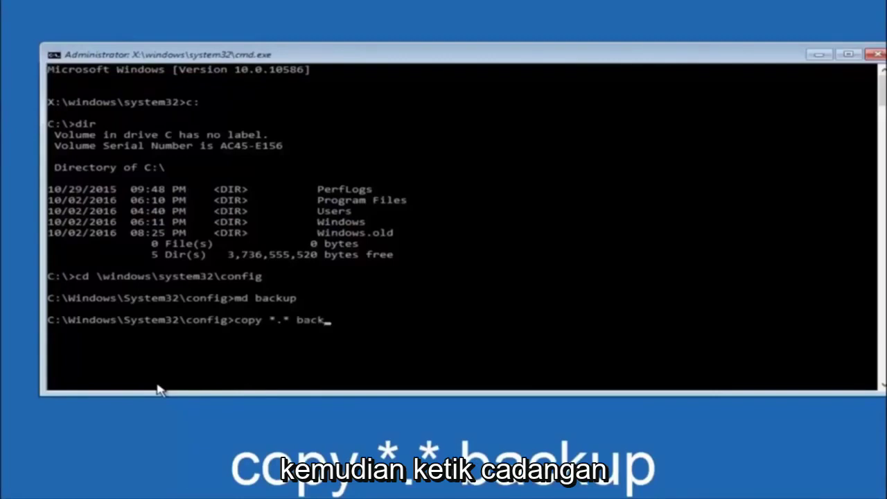
type("up")
key("Return")
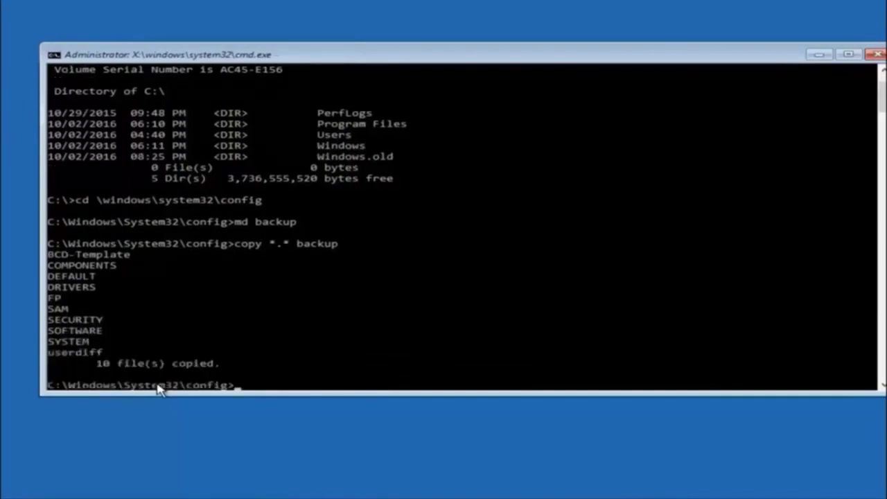
Change into the RegBack folder and list it, showing five 0-byte registry files.
type("cd")
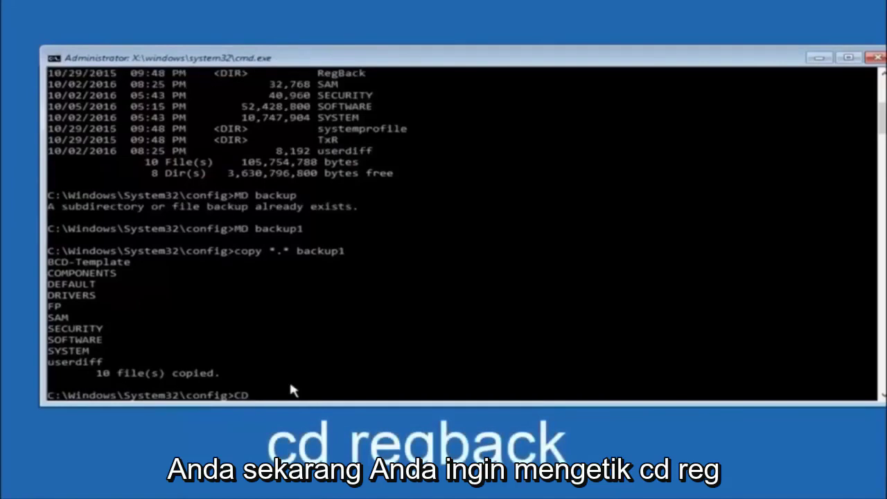
type(" reg")
type("back")
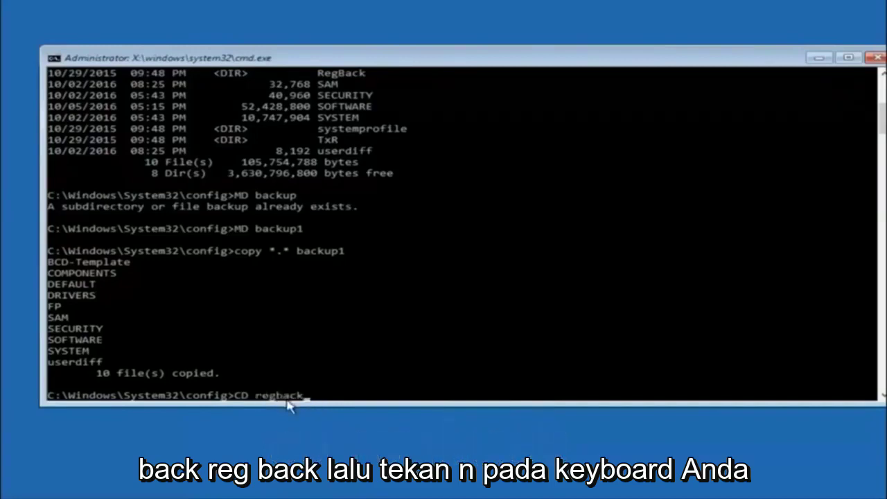
key("Return")
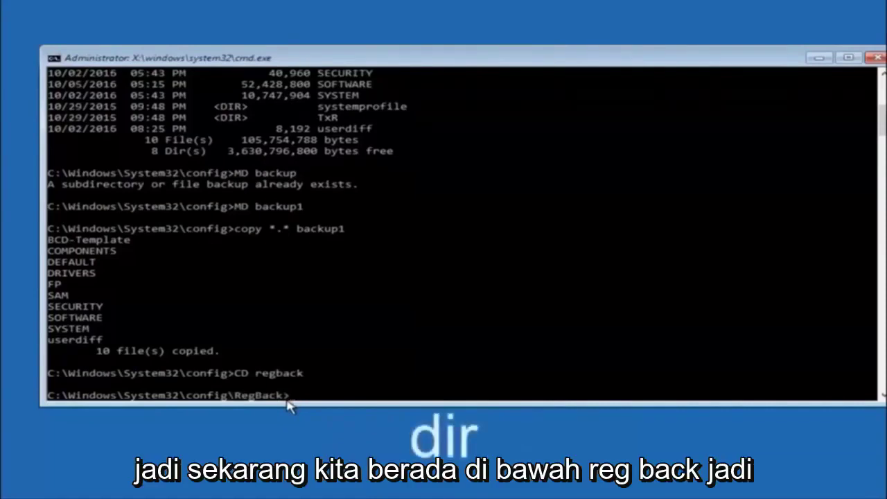
type("dir")
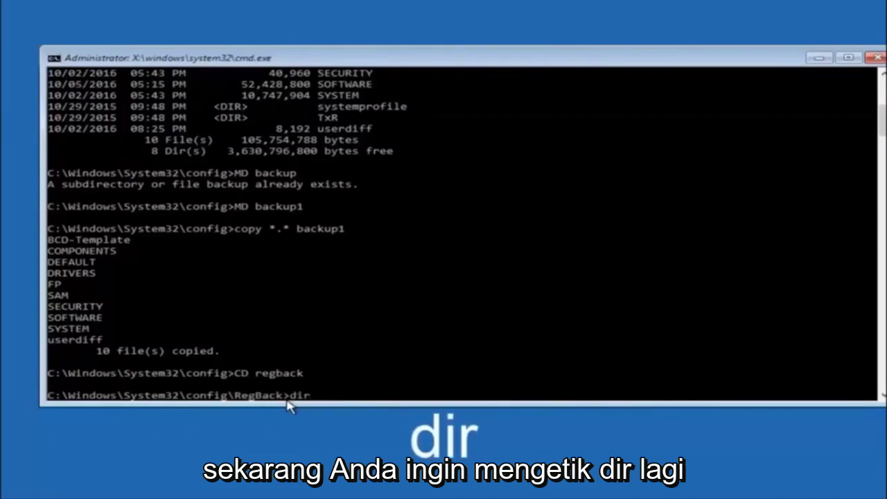
key("Return")
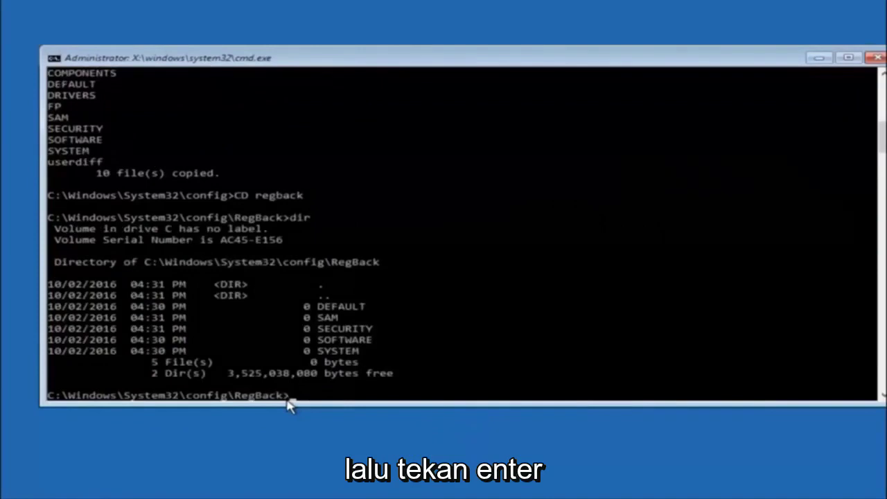
Copy all RegBack files up into config with 'copy *.* ..', answering A to overwrite all.
type("copy")
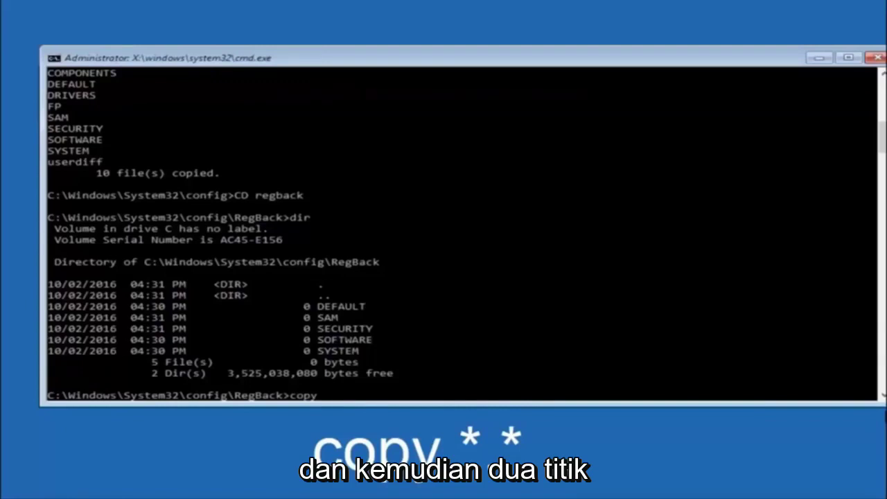
left_click(330, 398)
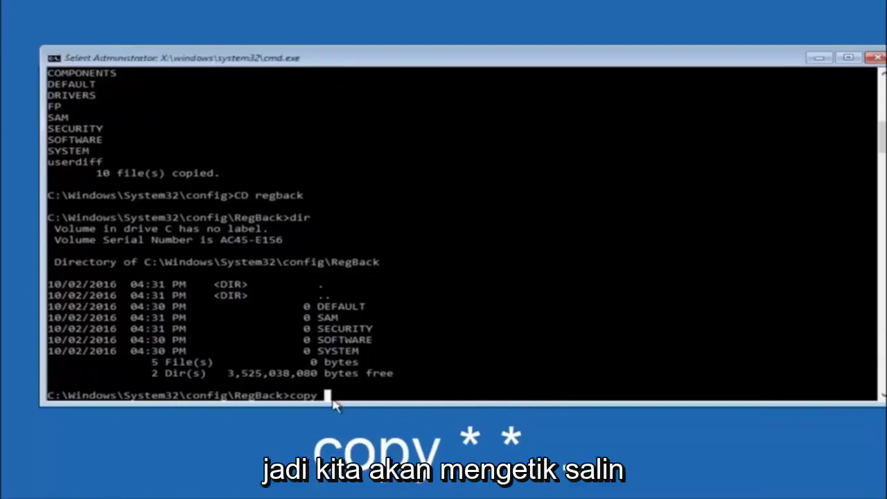
type("*")
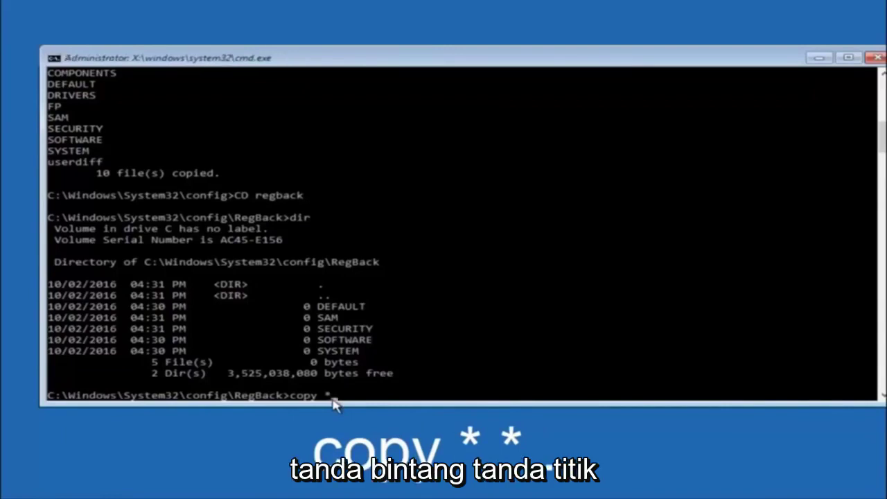
type(".")
type("*")
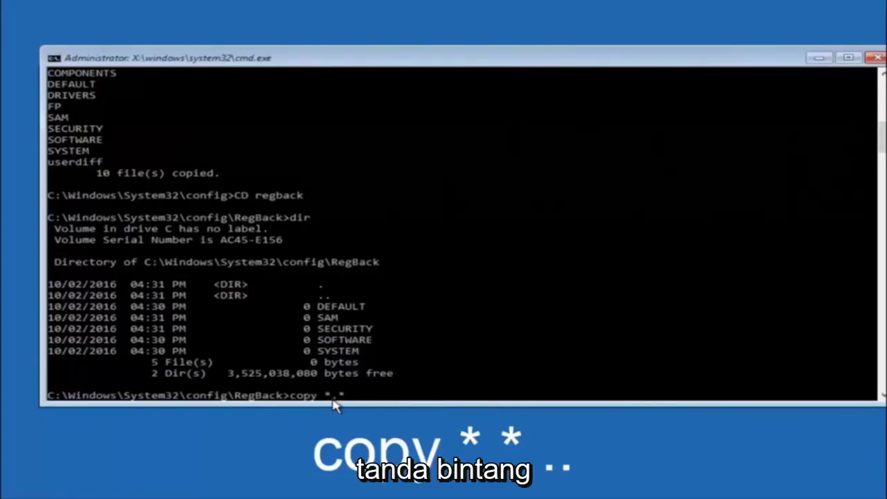
type(" ..")
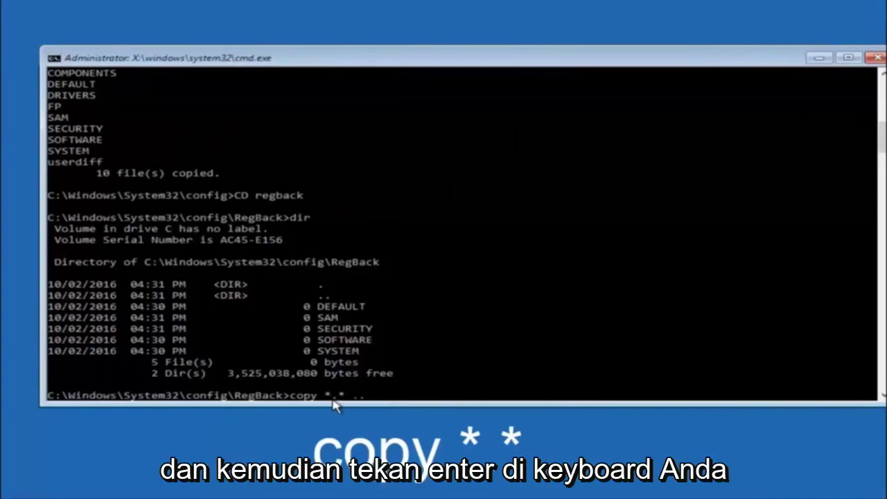
key("Return")
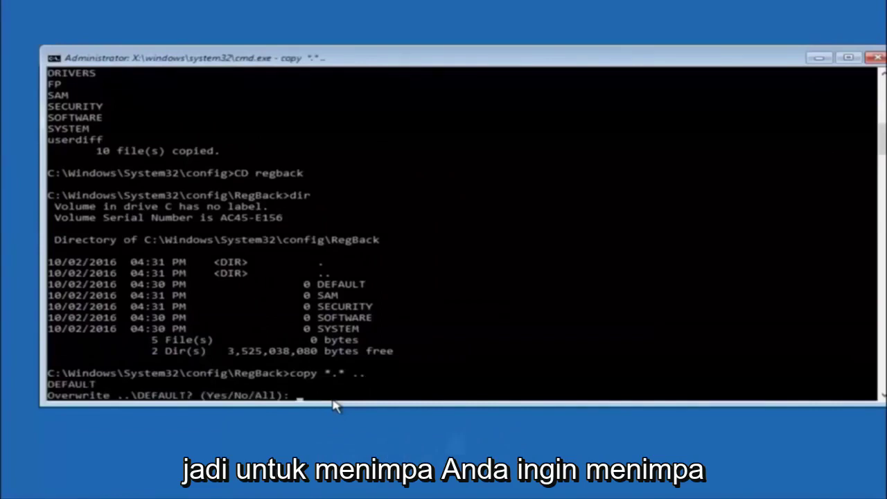
type("A")
key("Return")
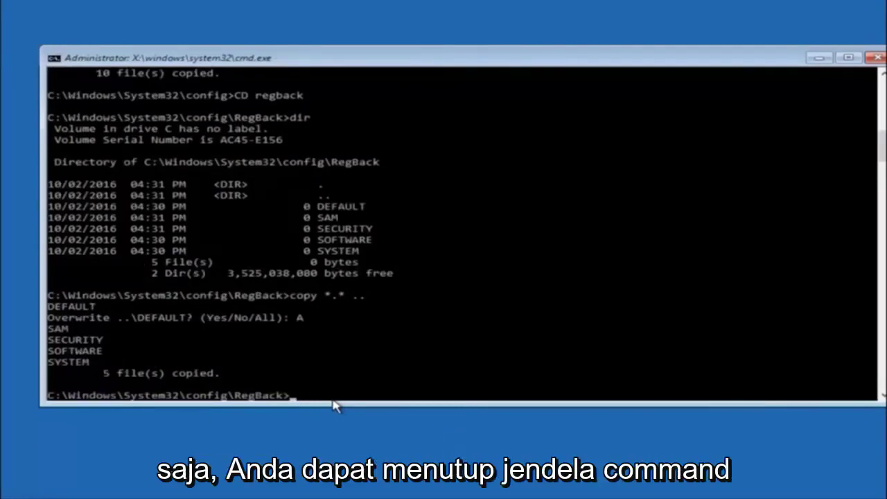
Close the Command Prompt window to return to the Choose an option menu.
left_click(878, 57)
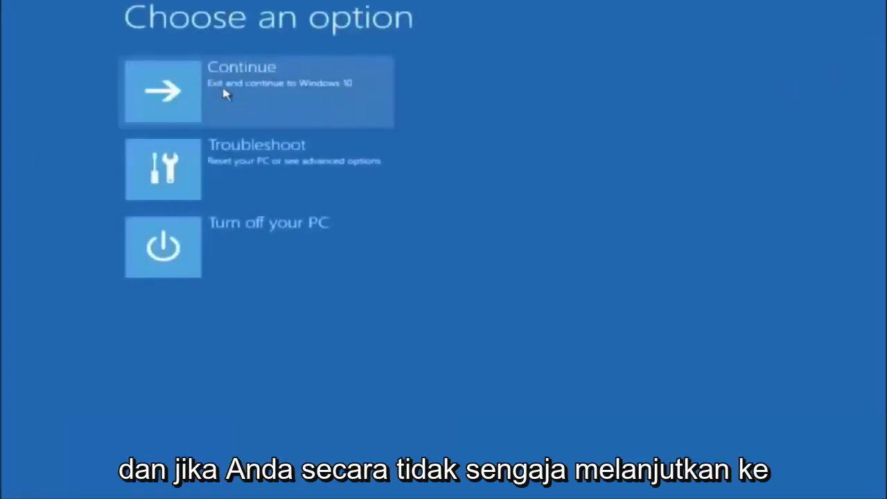